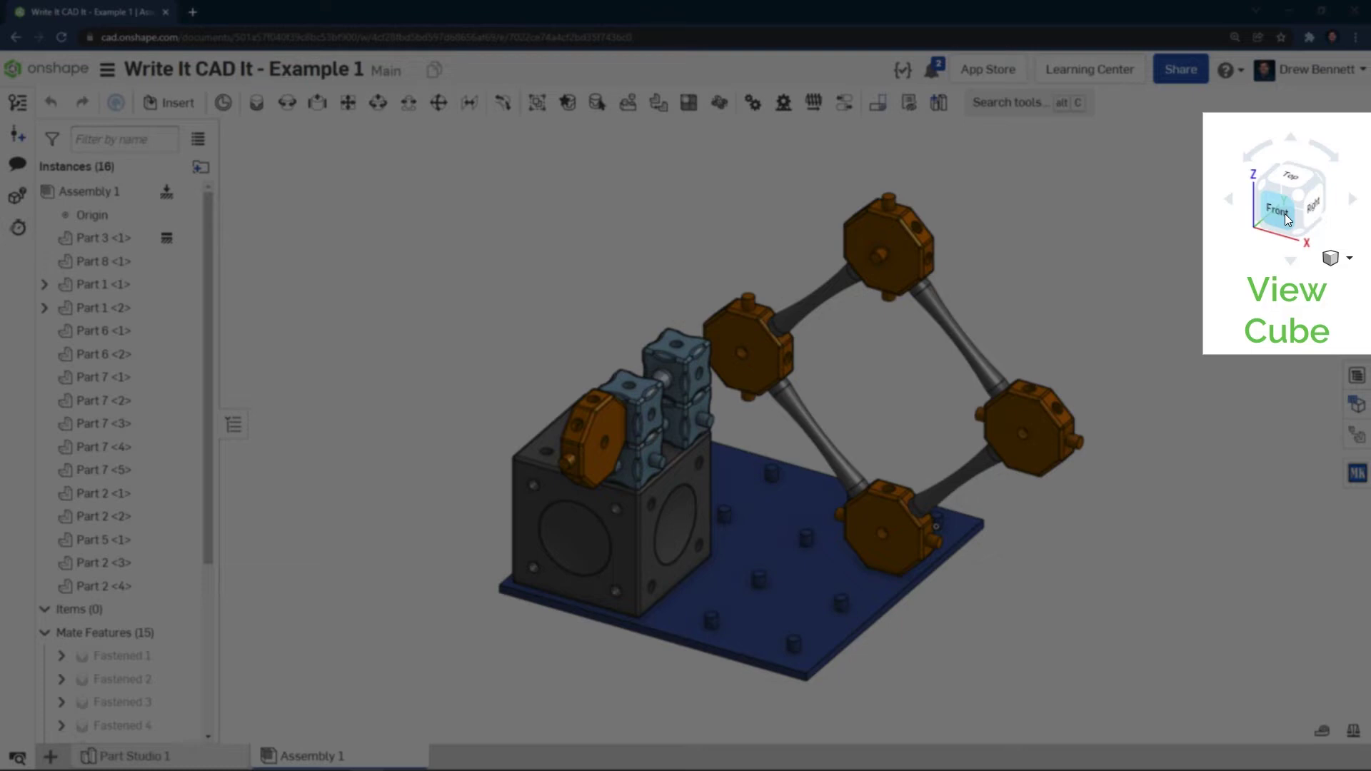
Turn the model to the Front view using the View Cube.
left_click(1284, 213)
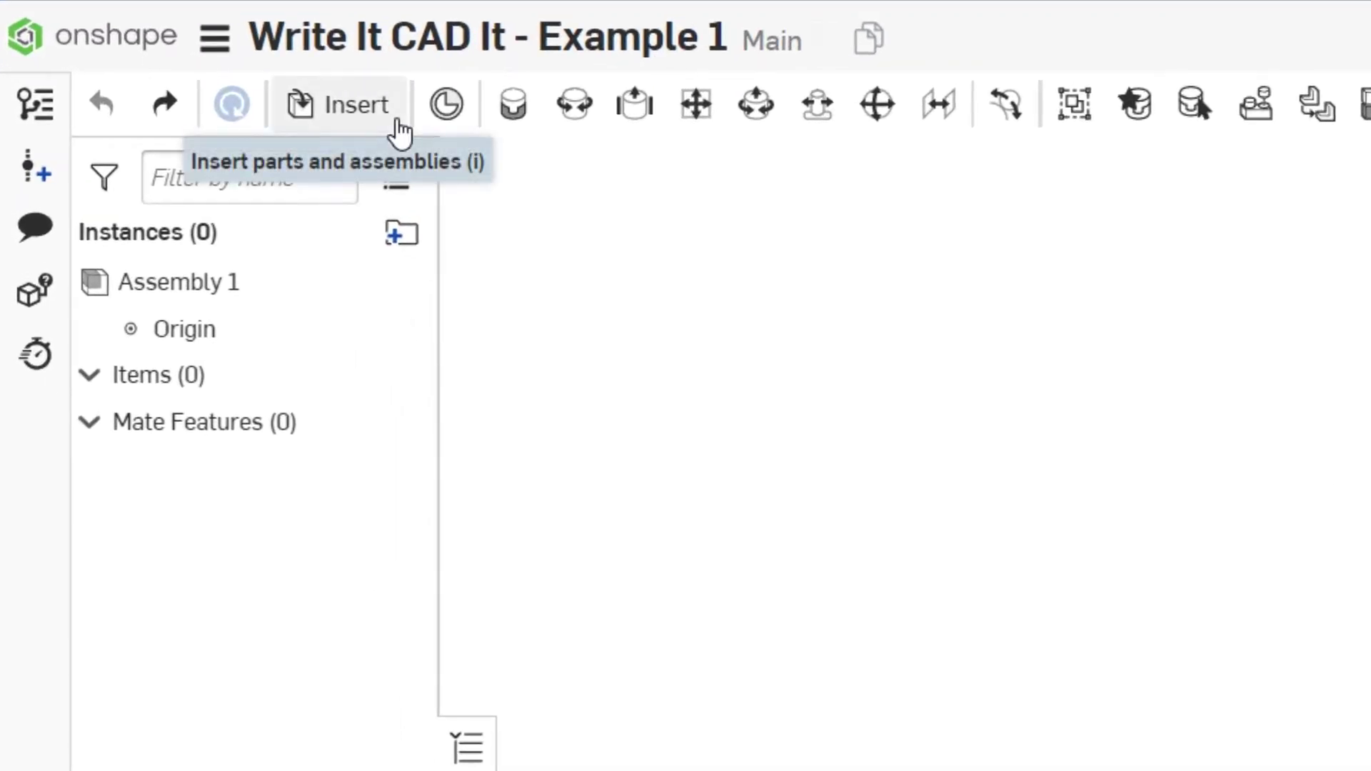
Insert the Part 1 cube, the Part 3 base plate and every Part Studio 1 part, then confirm.
left_click(398, 128)
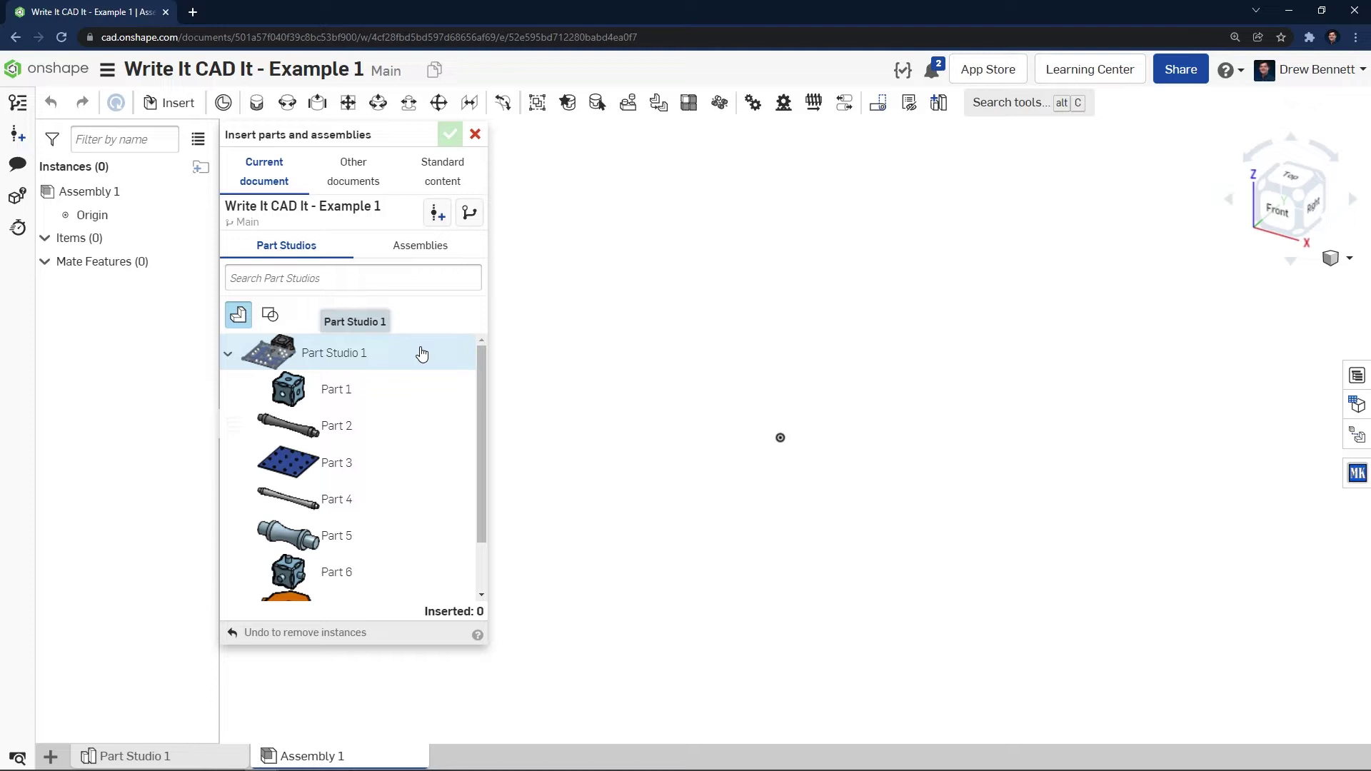
left_click(419, 391)
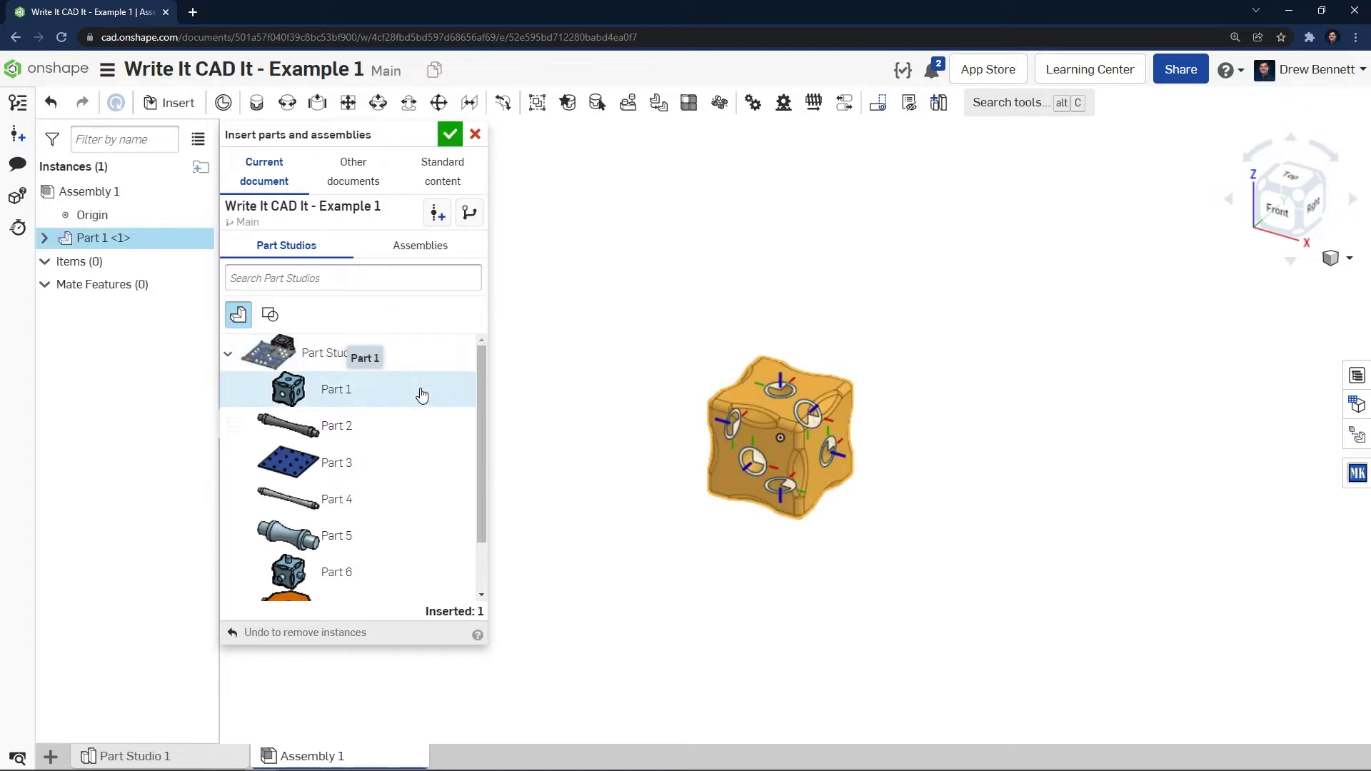
left_click(413, 464)
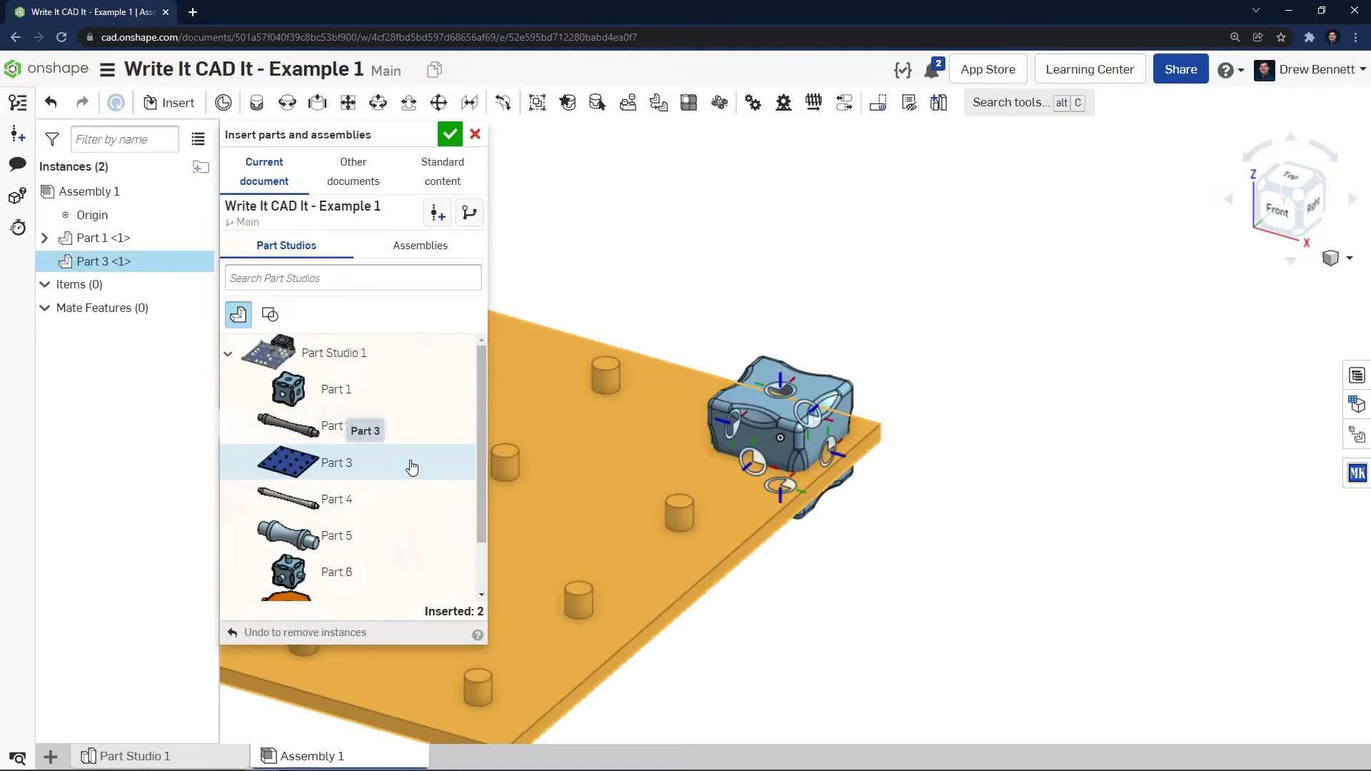
left_click(408, 357)
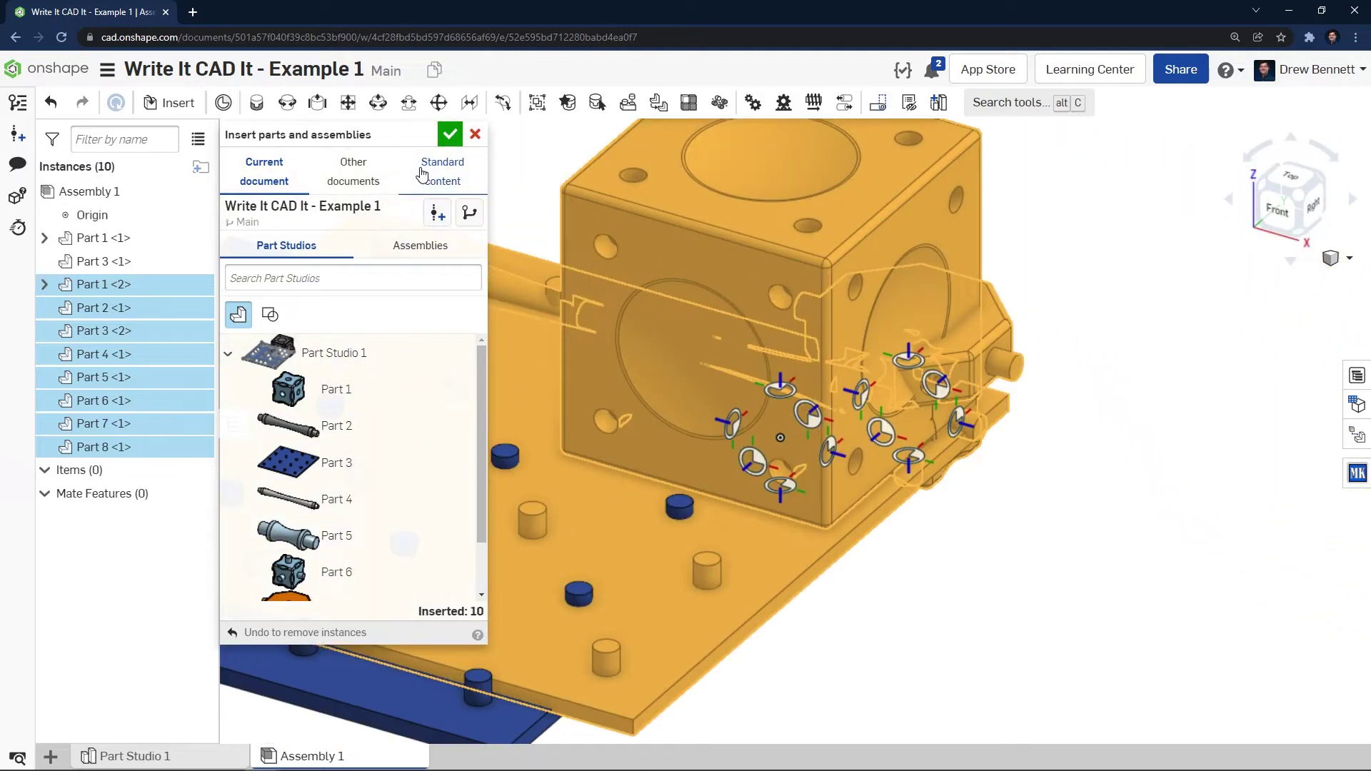
left_click(450, 135)
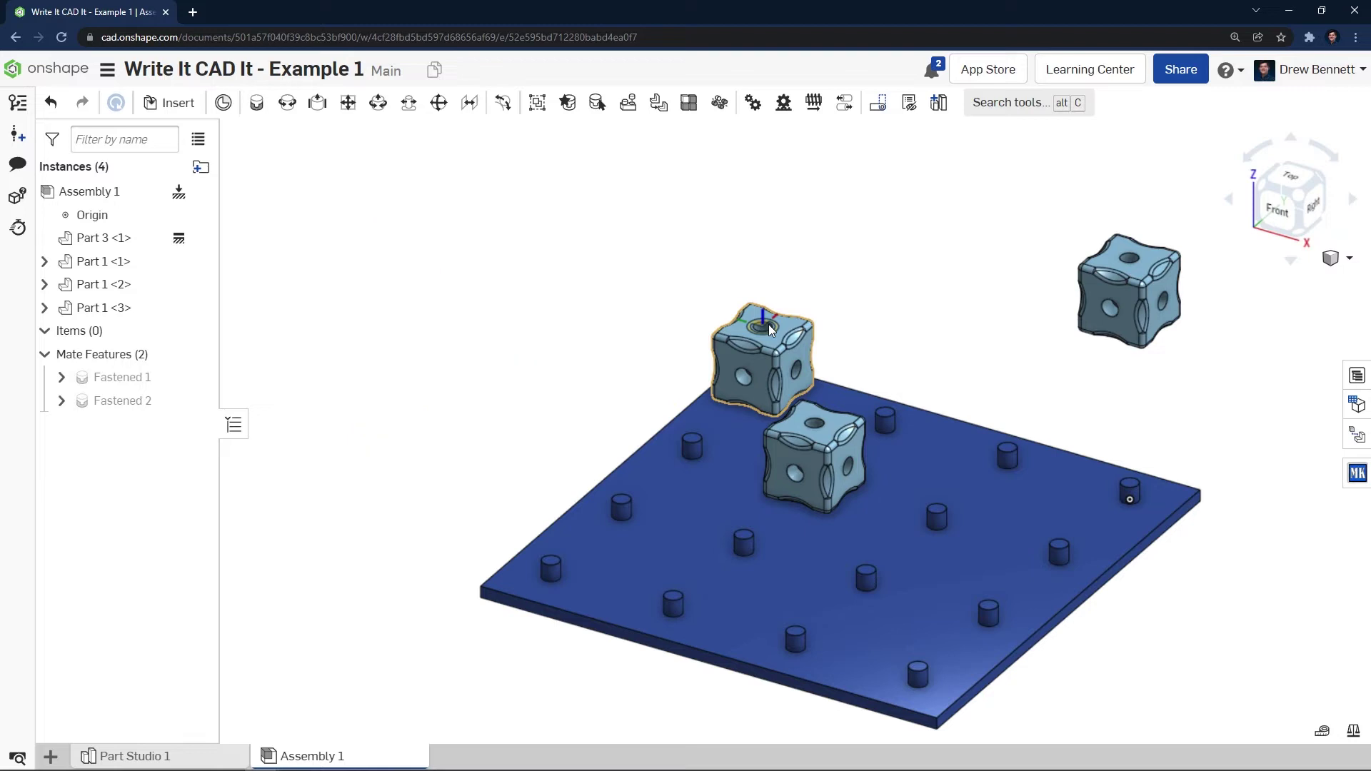
scroll(1207, 256, "up", 5)
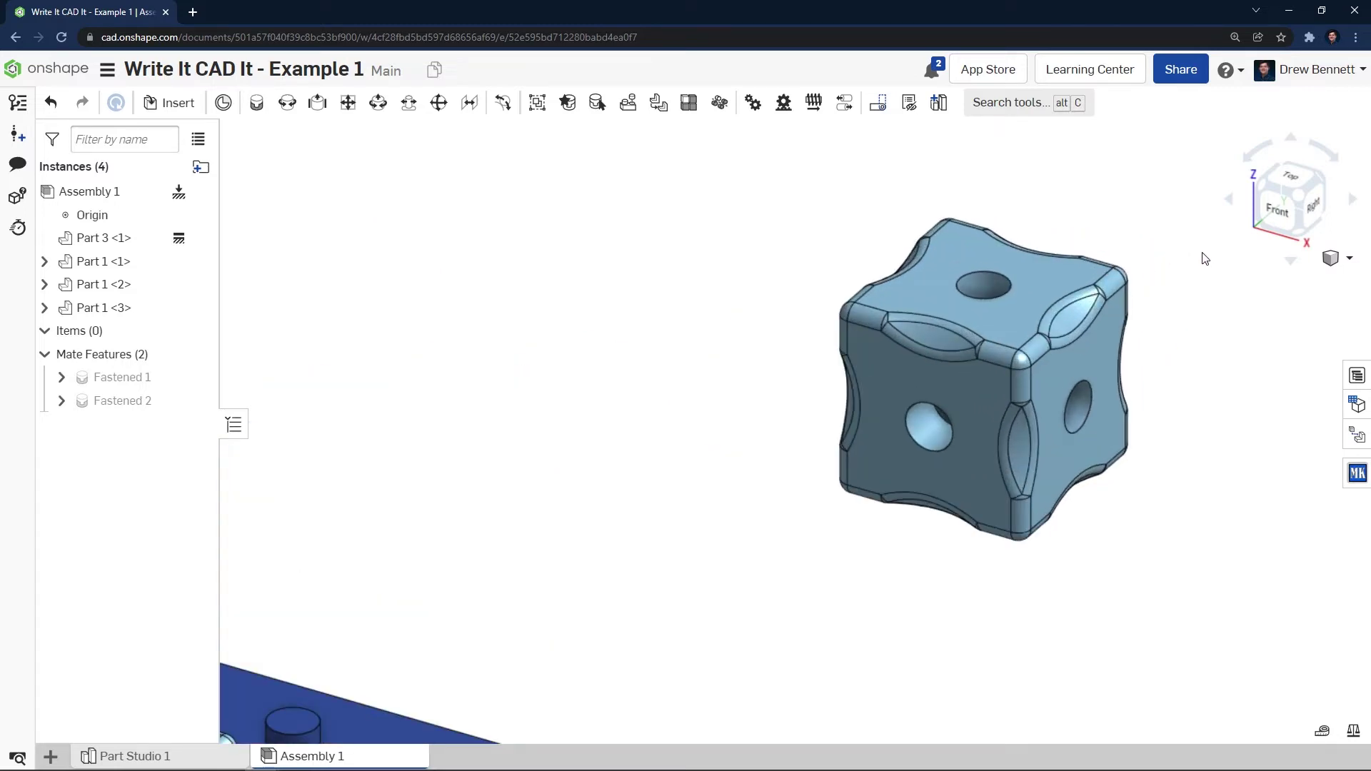
key("f")
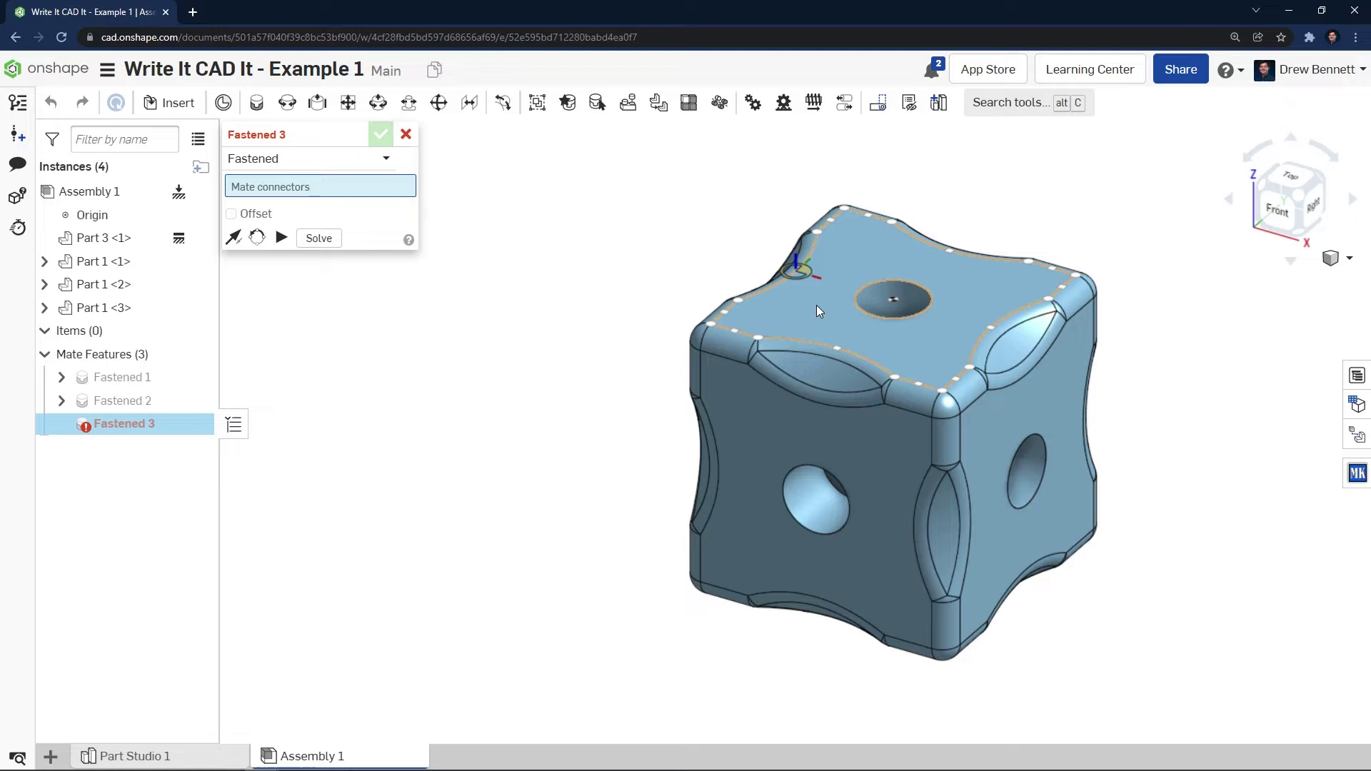
left_click(406, 135)
key("f")
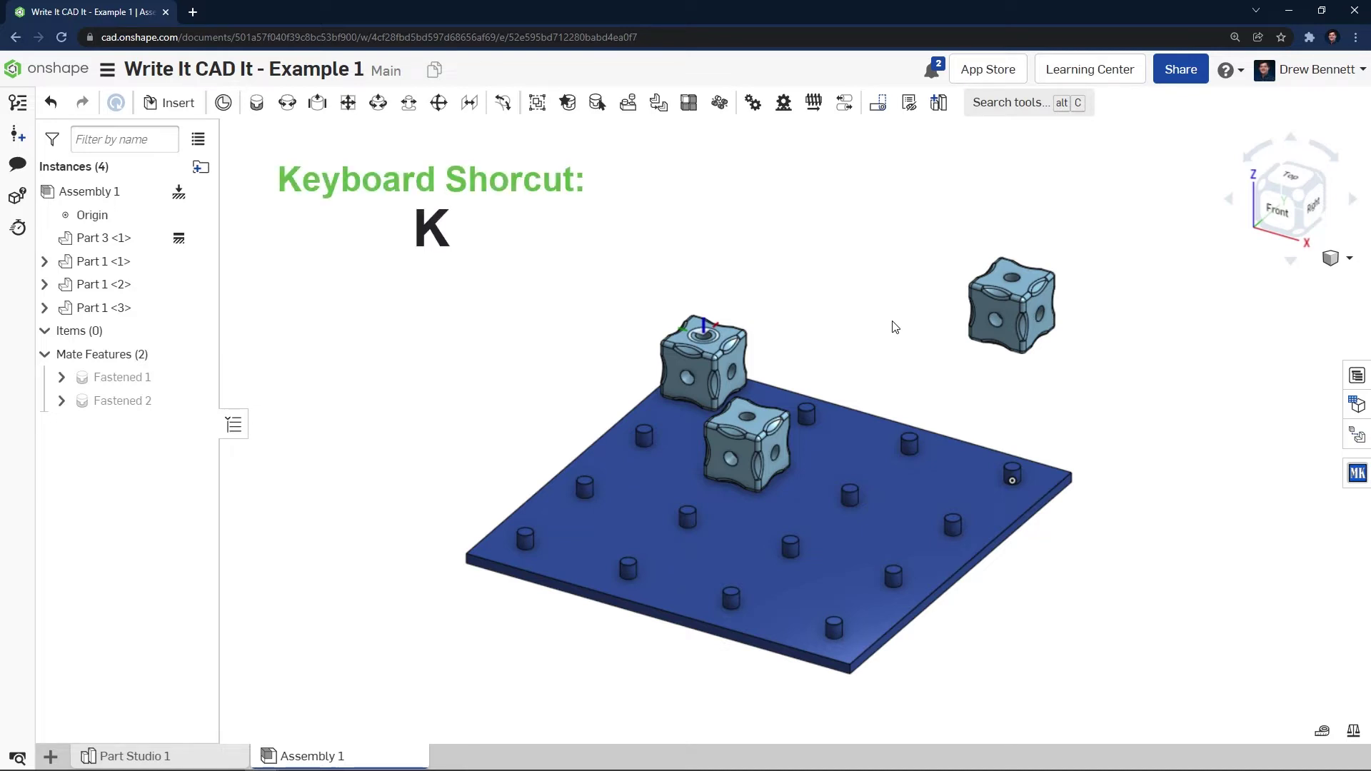
key("k")
key("k")
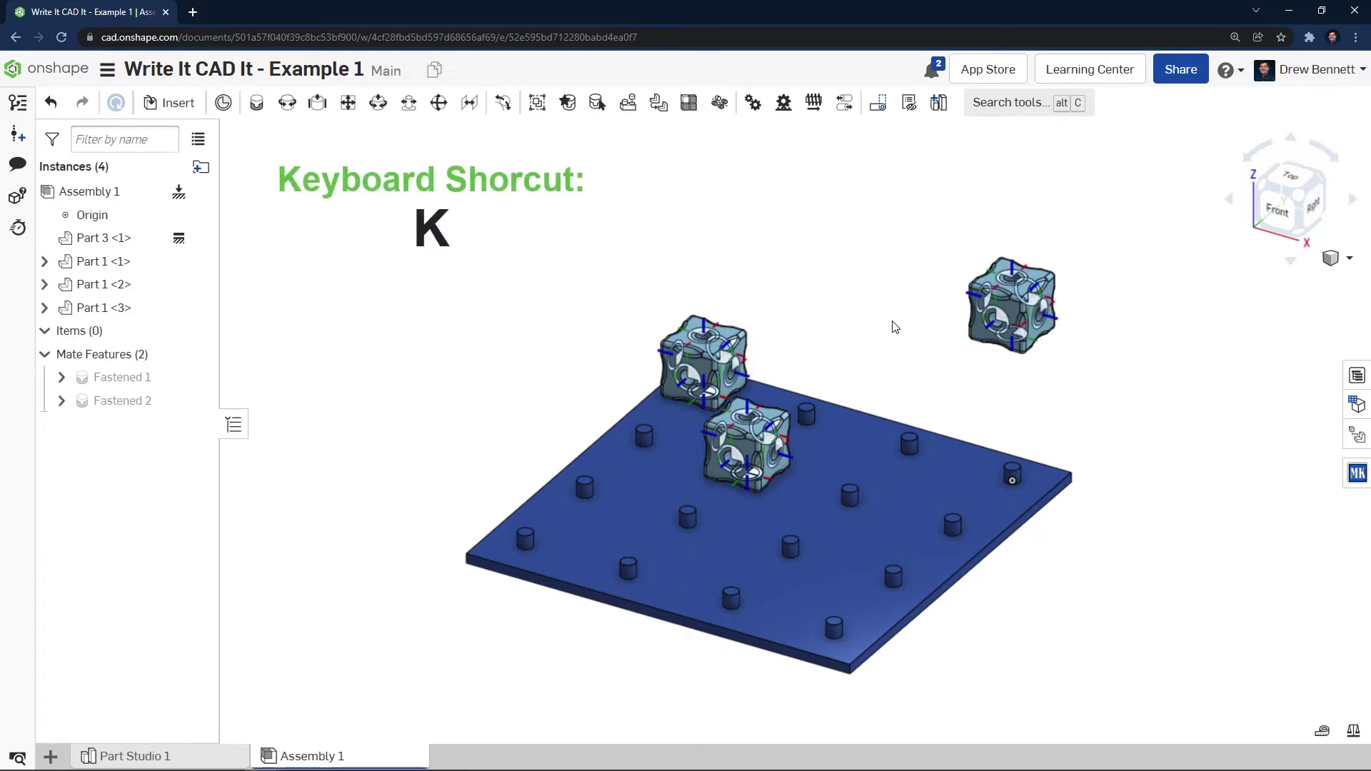
key("k")
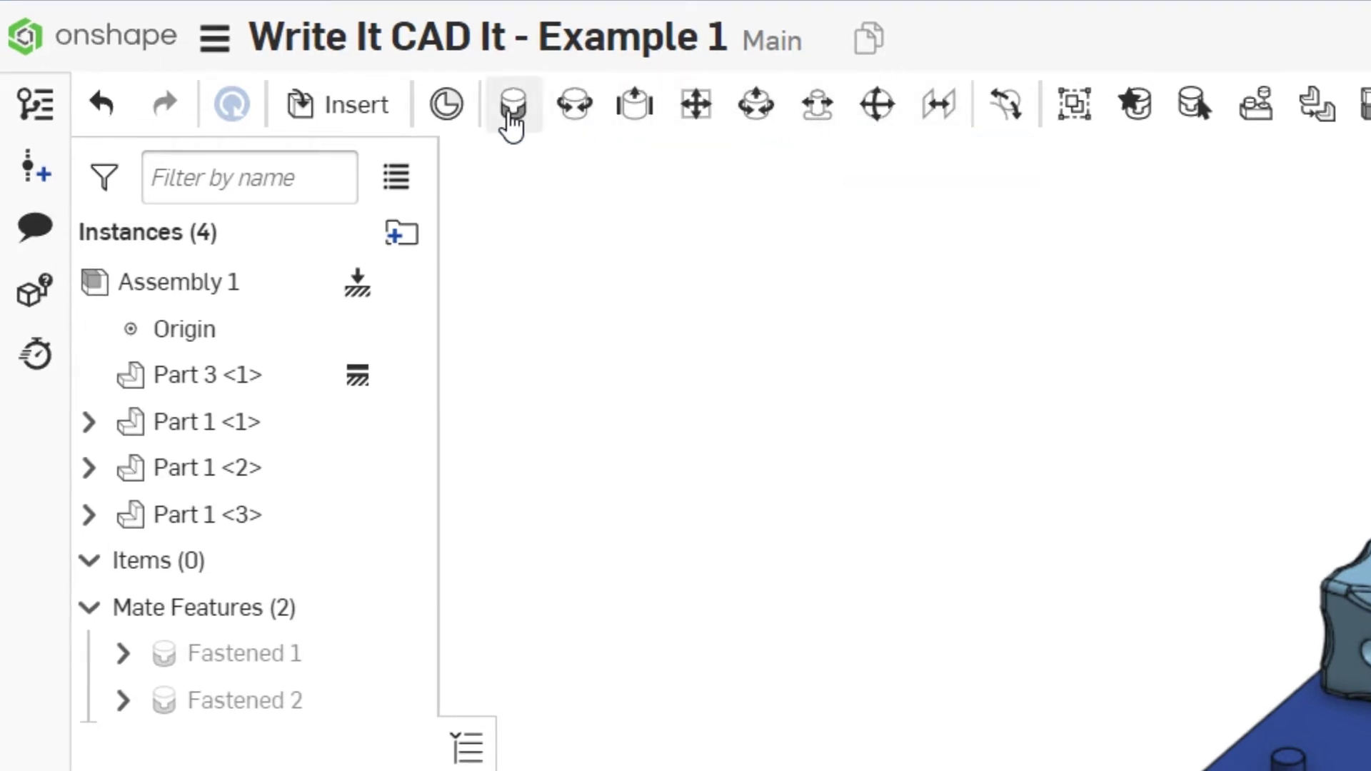
Start a Fastened mate, cancel it without creating it, and press H for another mate tool.
left_click(511, 120)
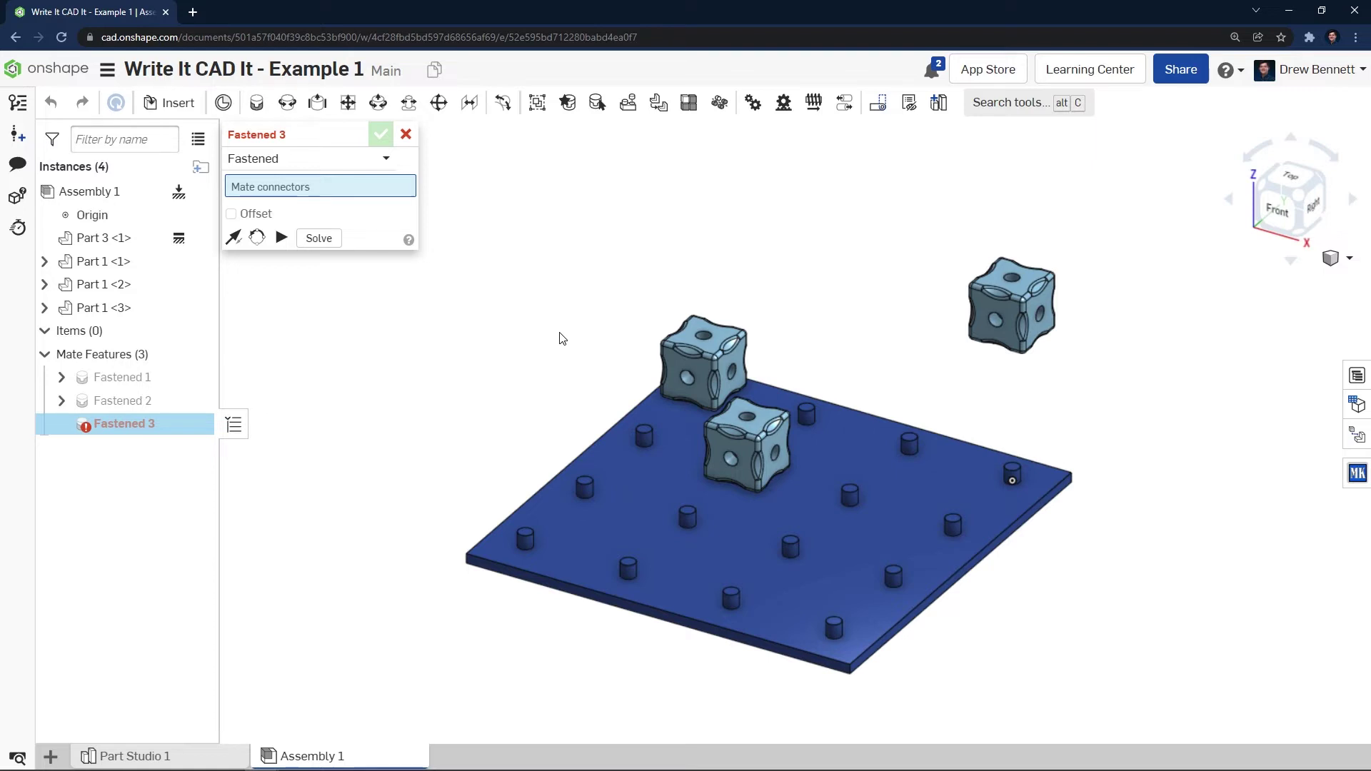
left_click(406, 135)
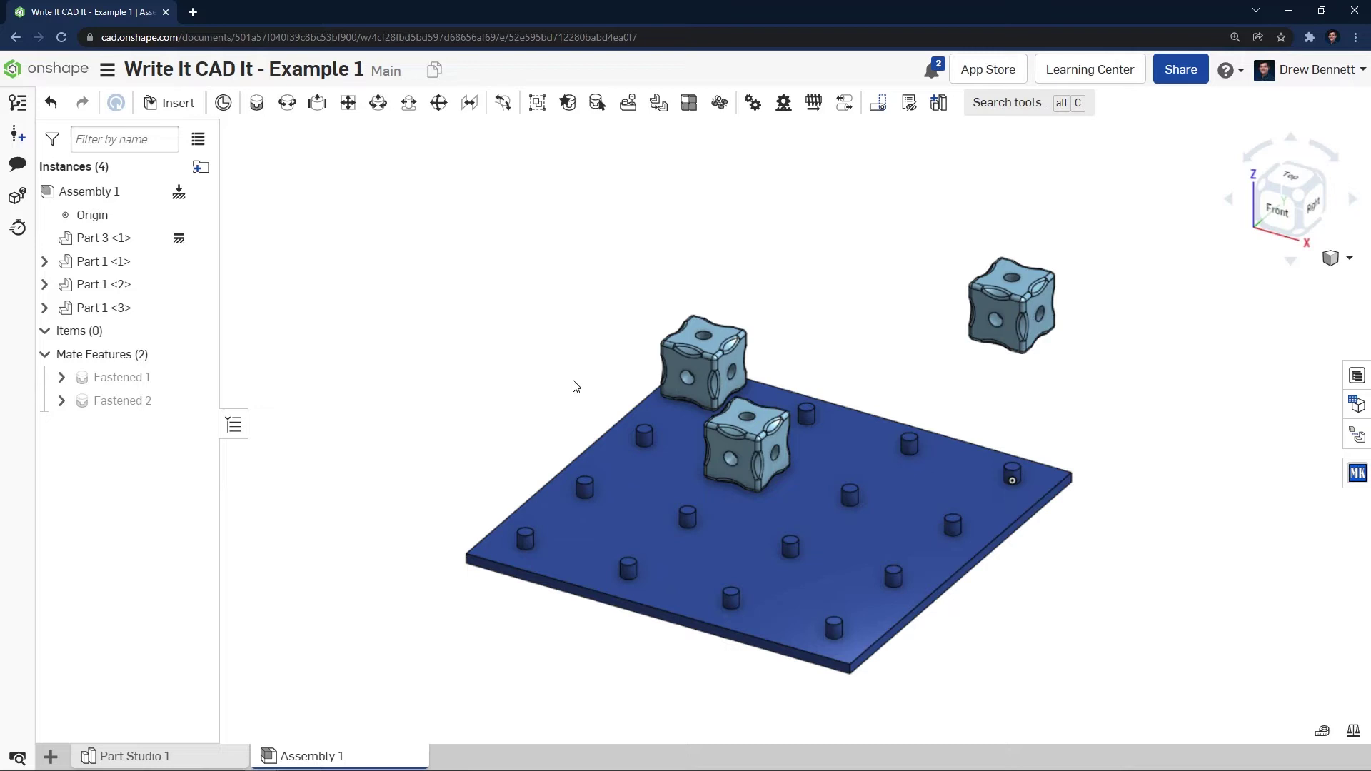
key("h")
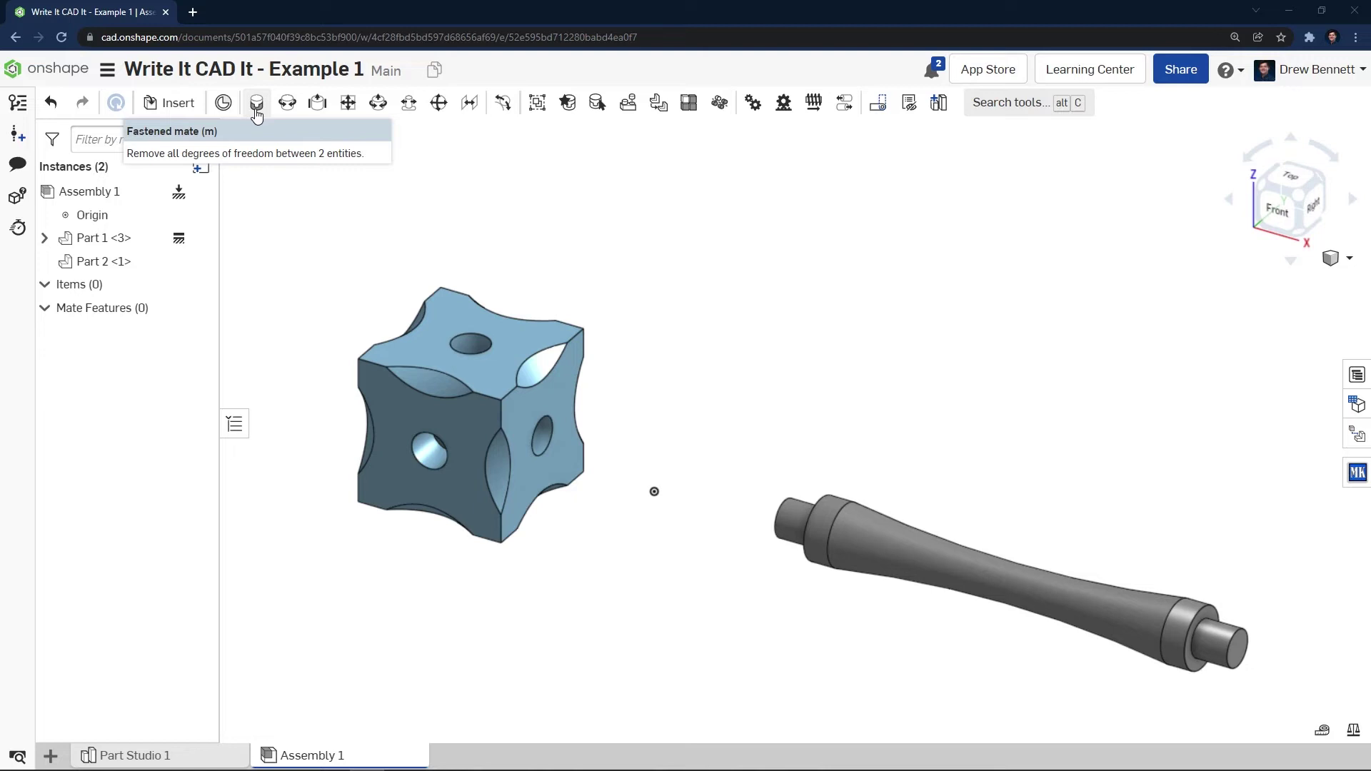
Start the Fastened 1 mate and zoom in on the cube's side hole.
left_click(257, 103)
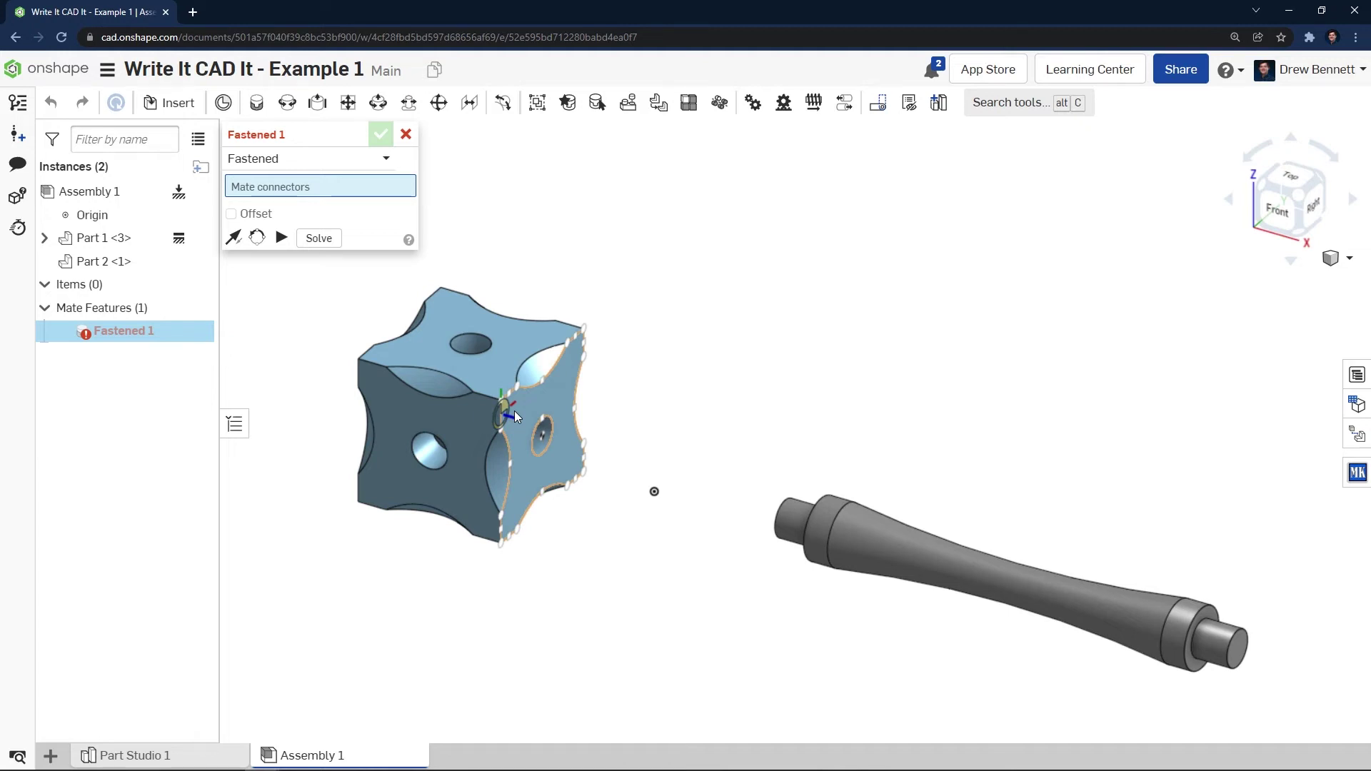
scroll(514, 409, "up", 5)
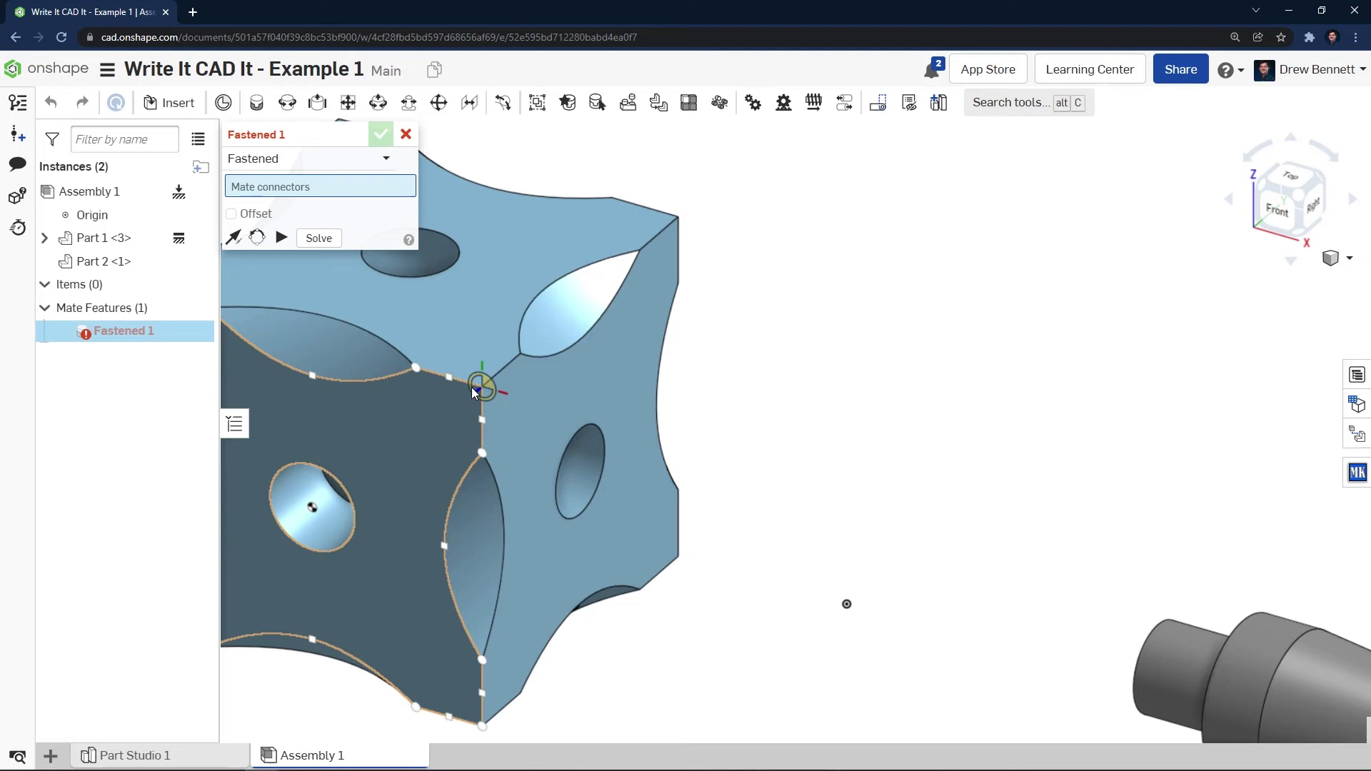
Mate the cube's side-hole connector to the shaft end, flip the axis and back, and try reorienting.
left_click(586, 469)
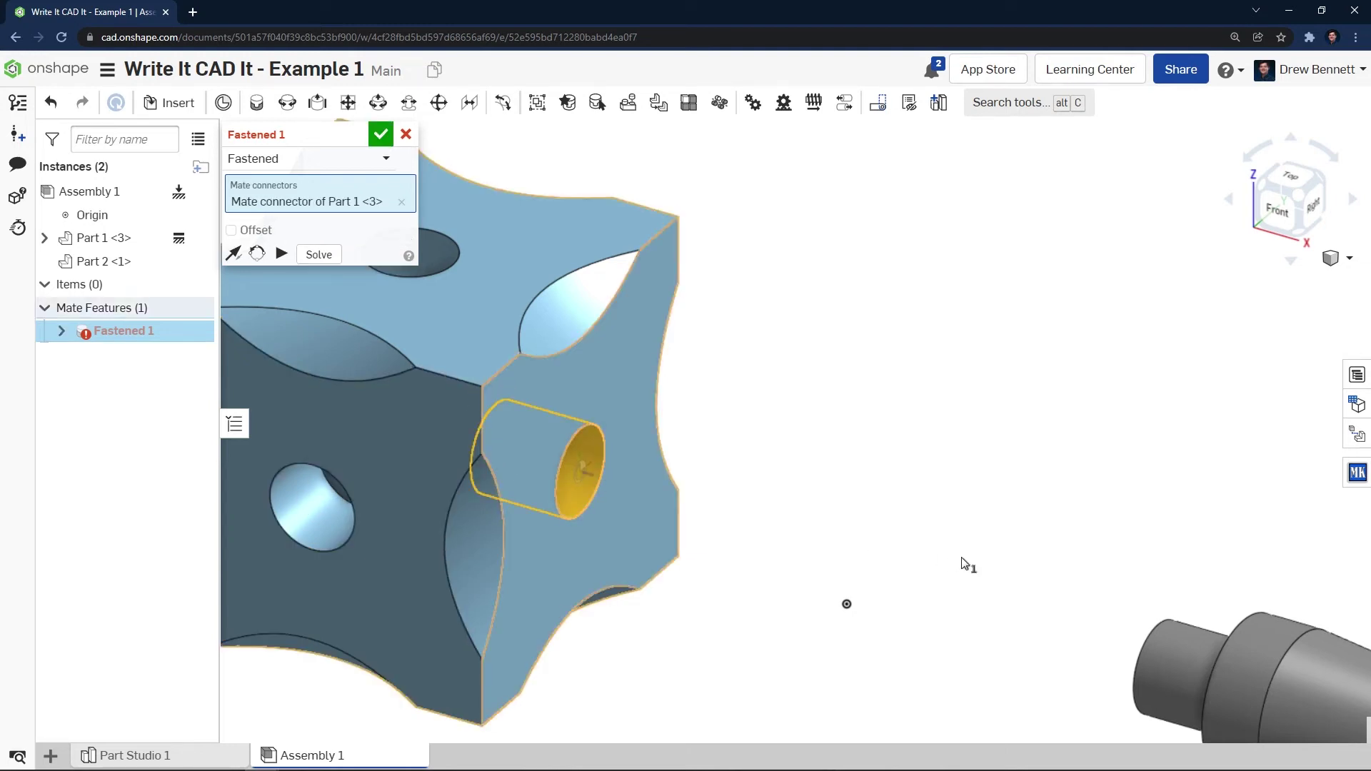
left_click(1229, 640)
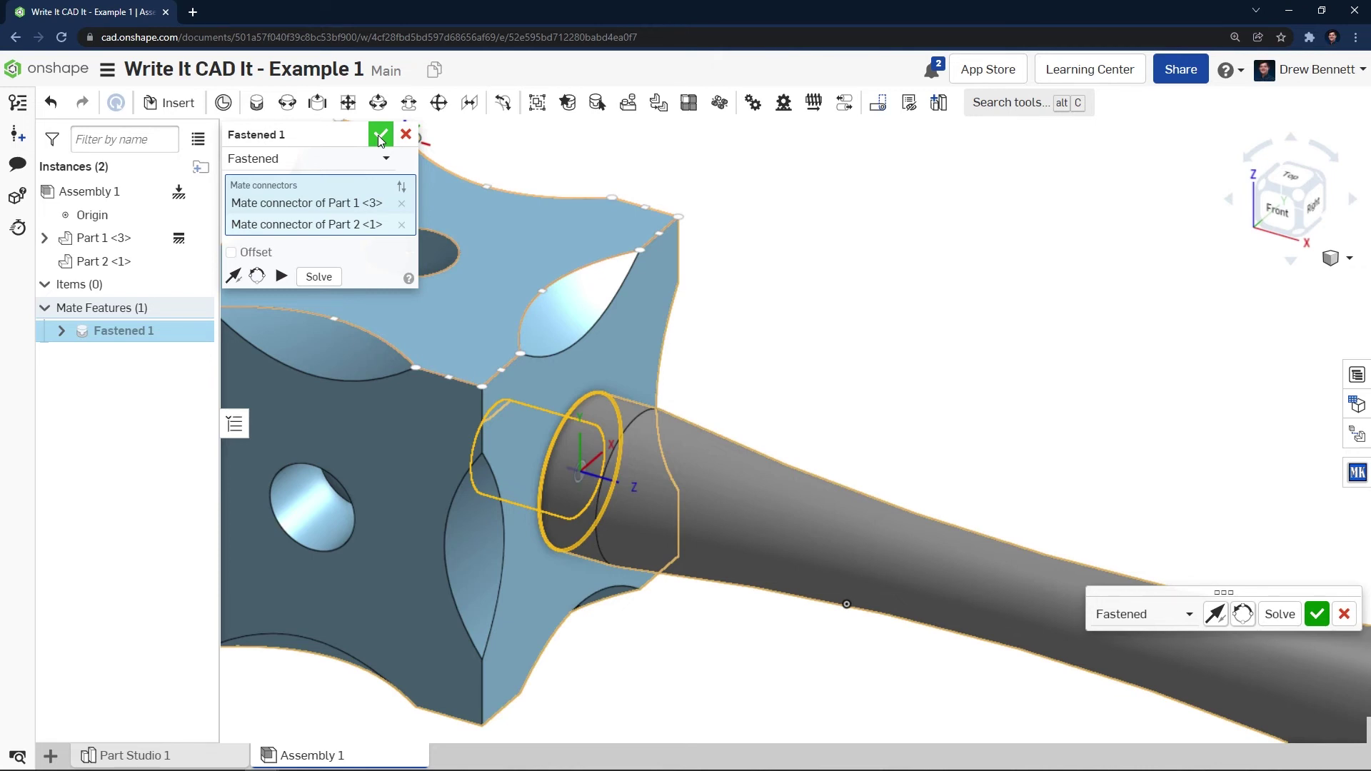
left_click(235, 276)
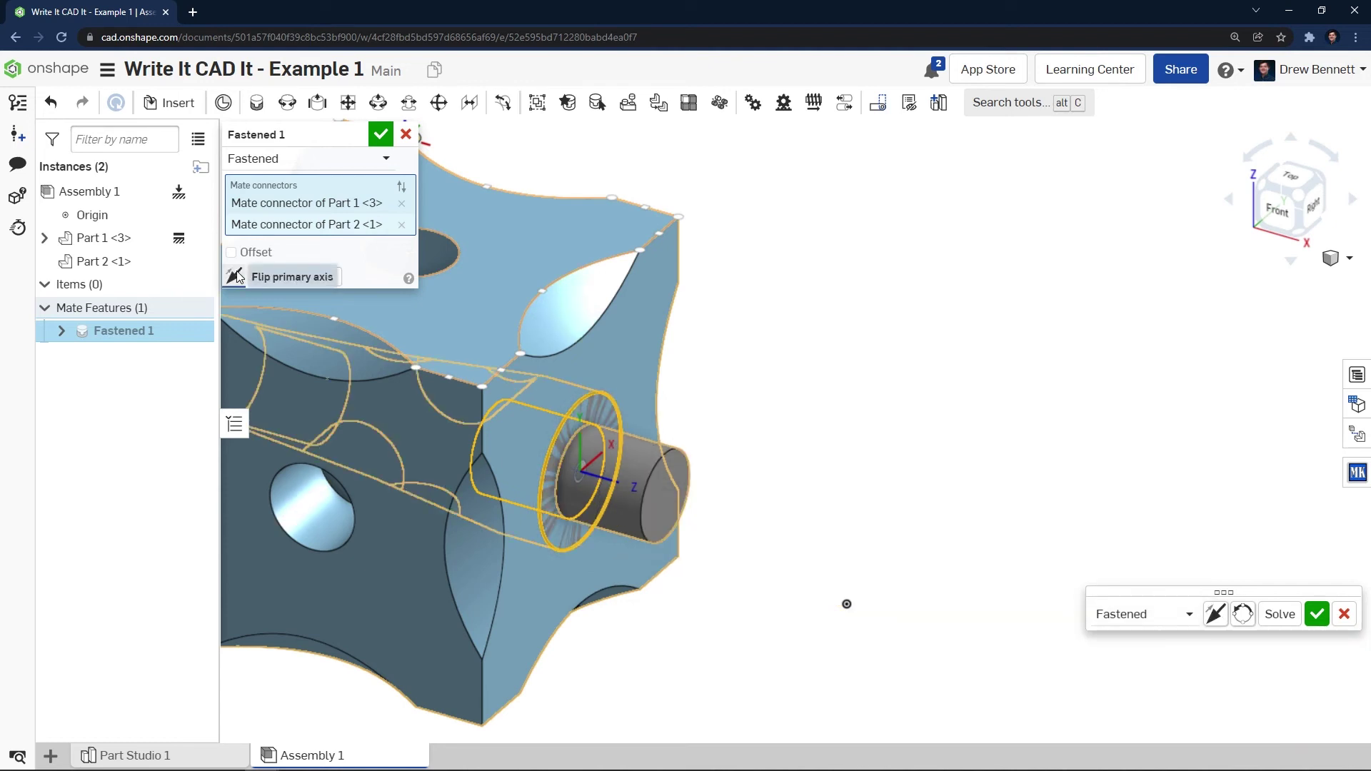
left_click(235, 277)
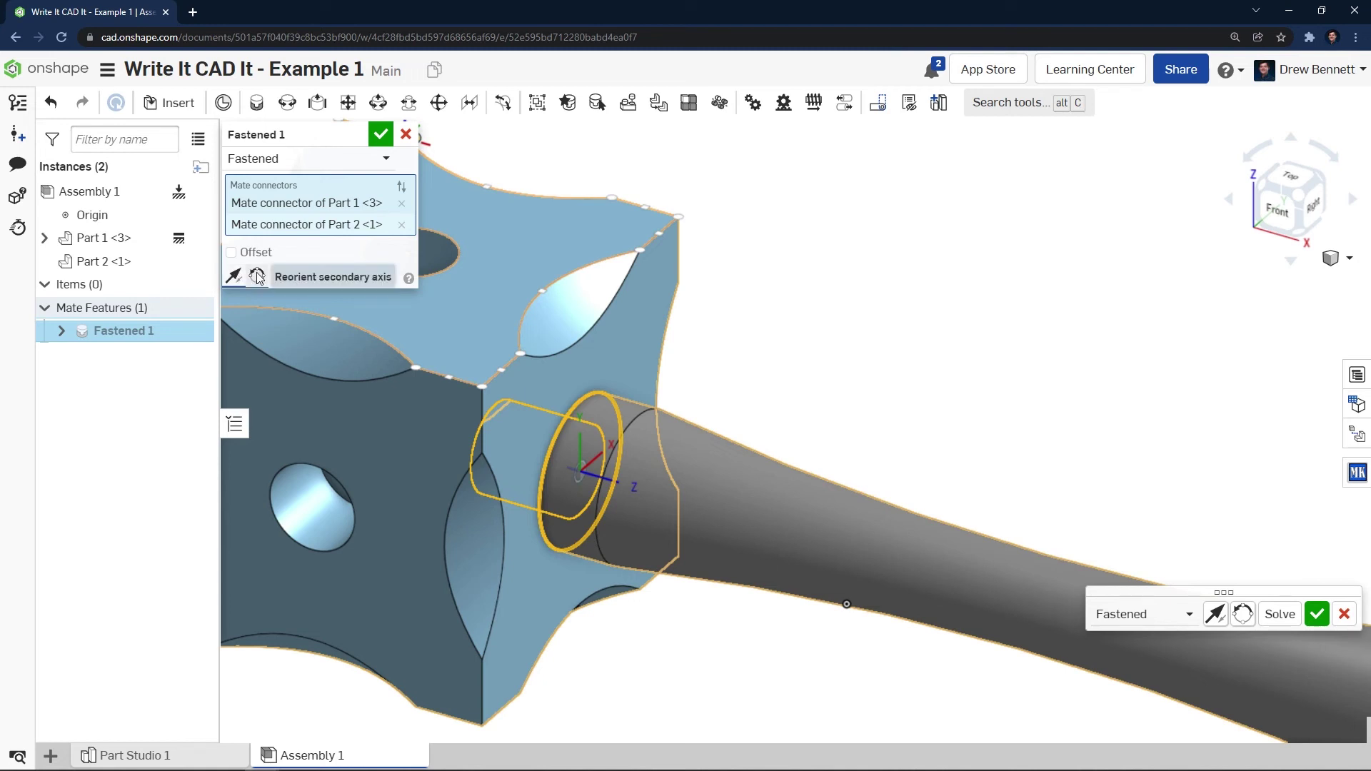
left_click(257, 276)
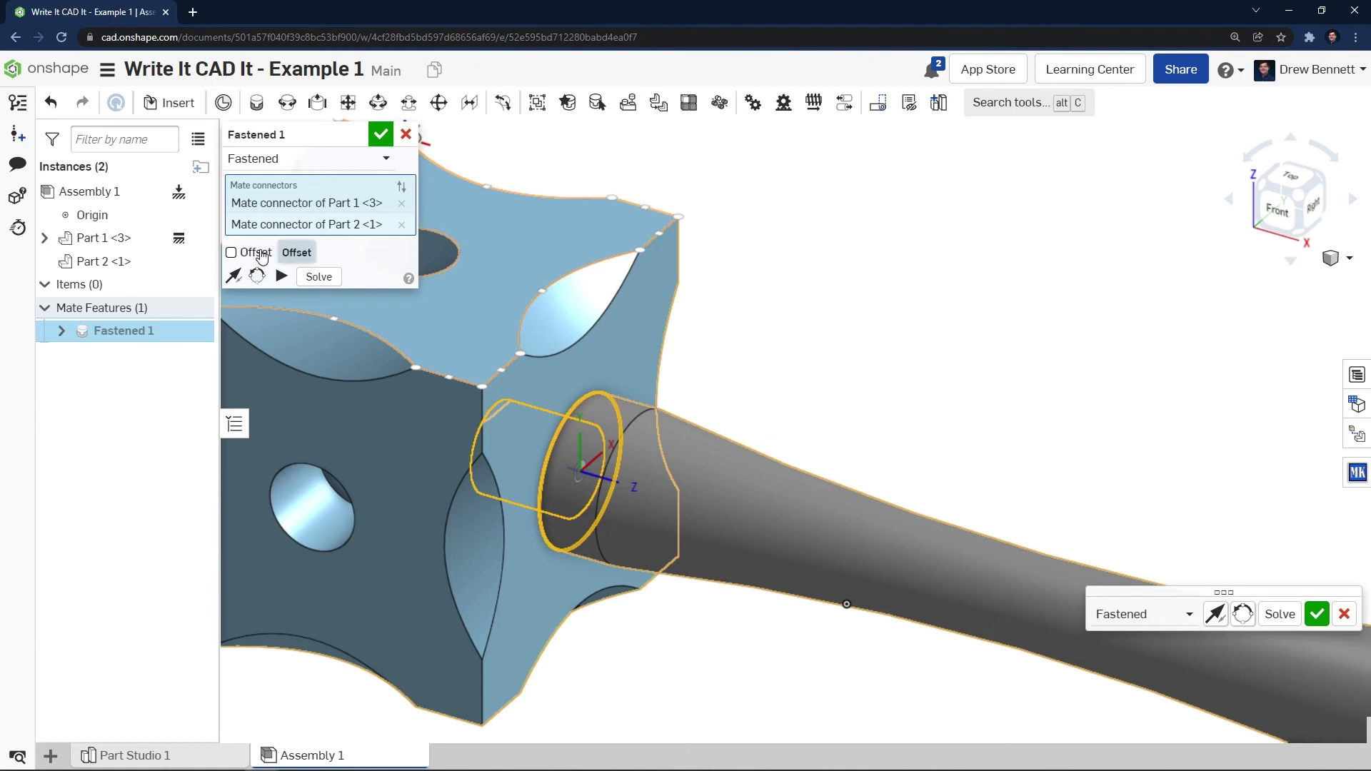
Enable an offset, try Offset X of 1 in, reset it to 0 in, and accept Fastened 1.
left_click(262, 255)
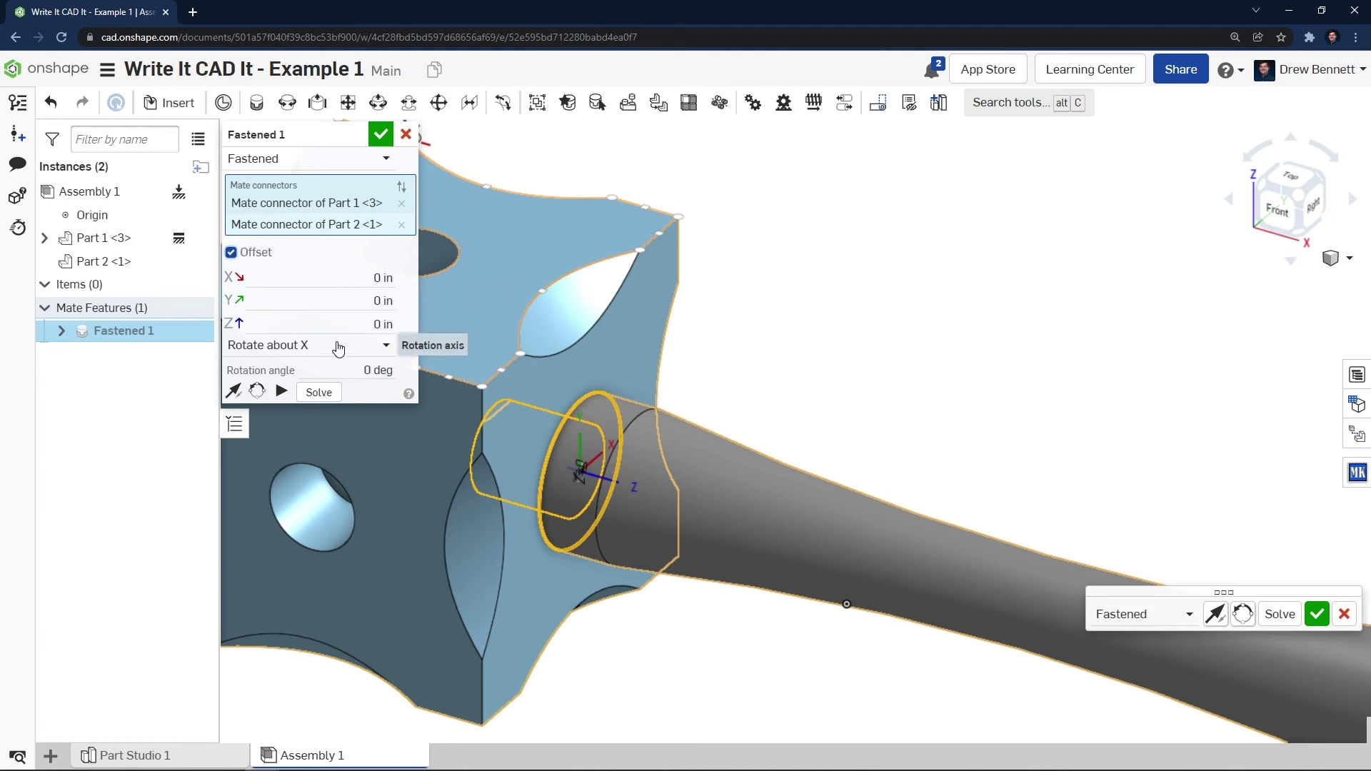
left_click(339, 282)
type("1")
key("Return")
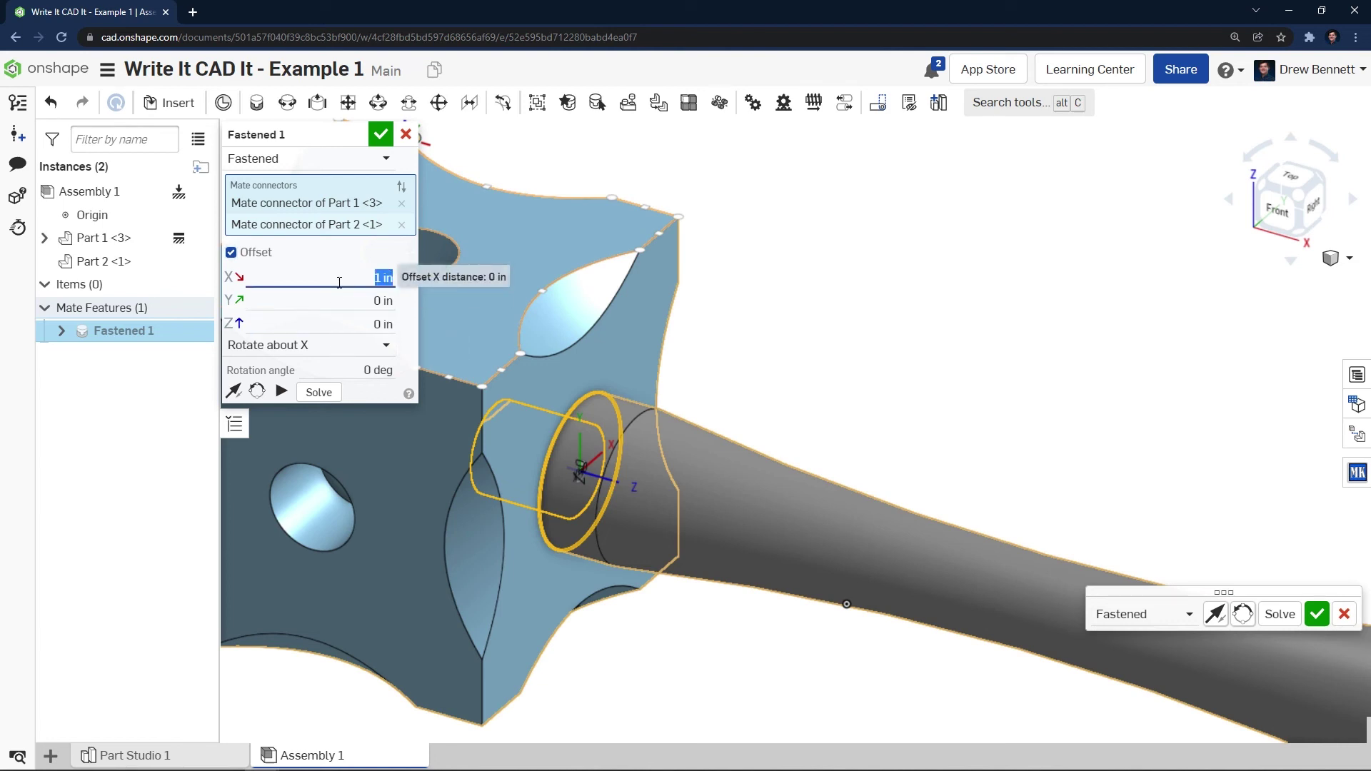
type("0")
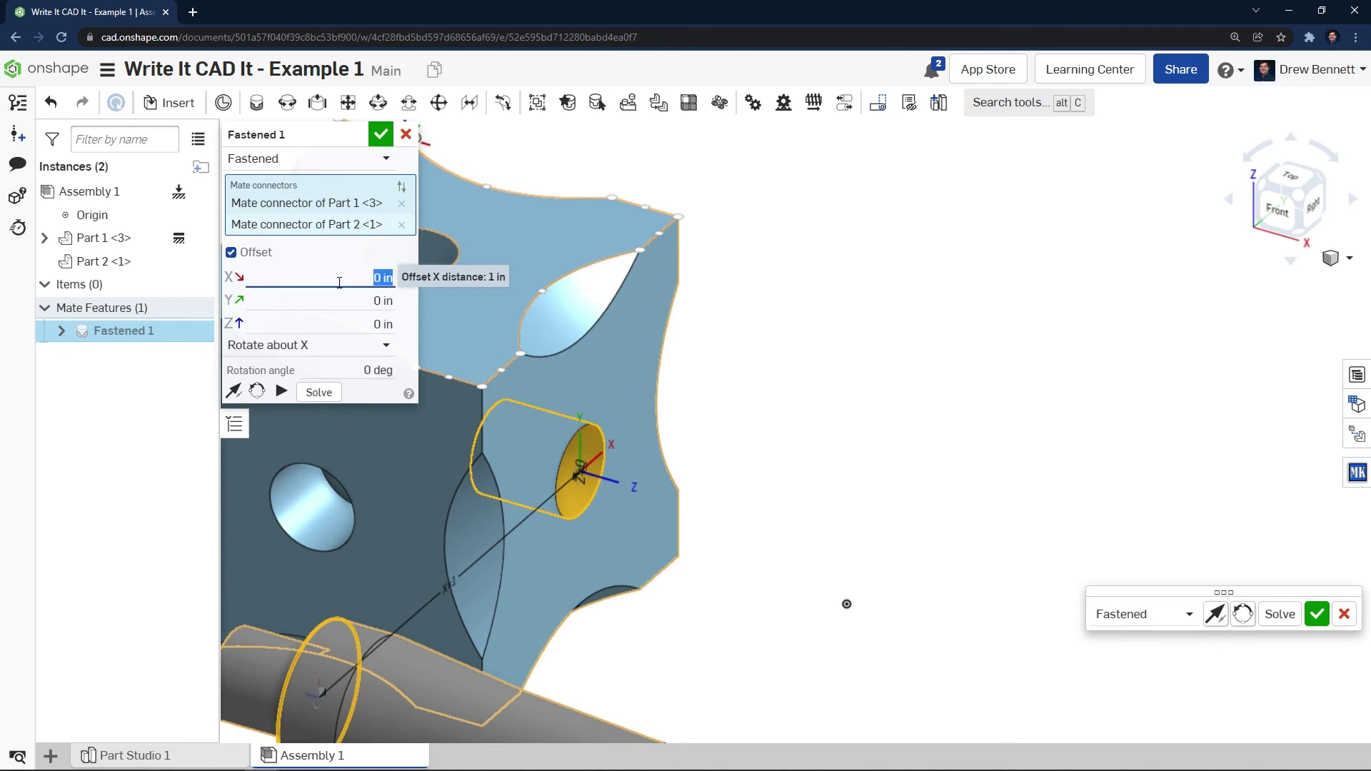
key("Return")
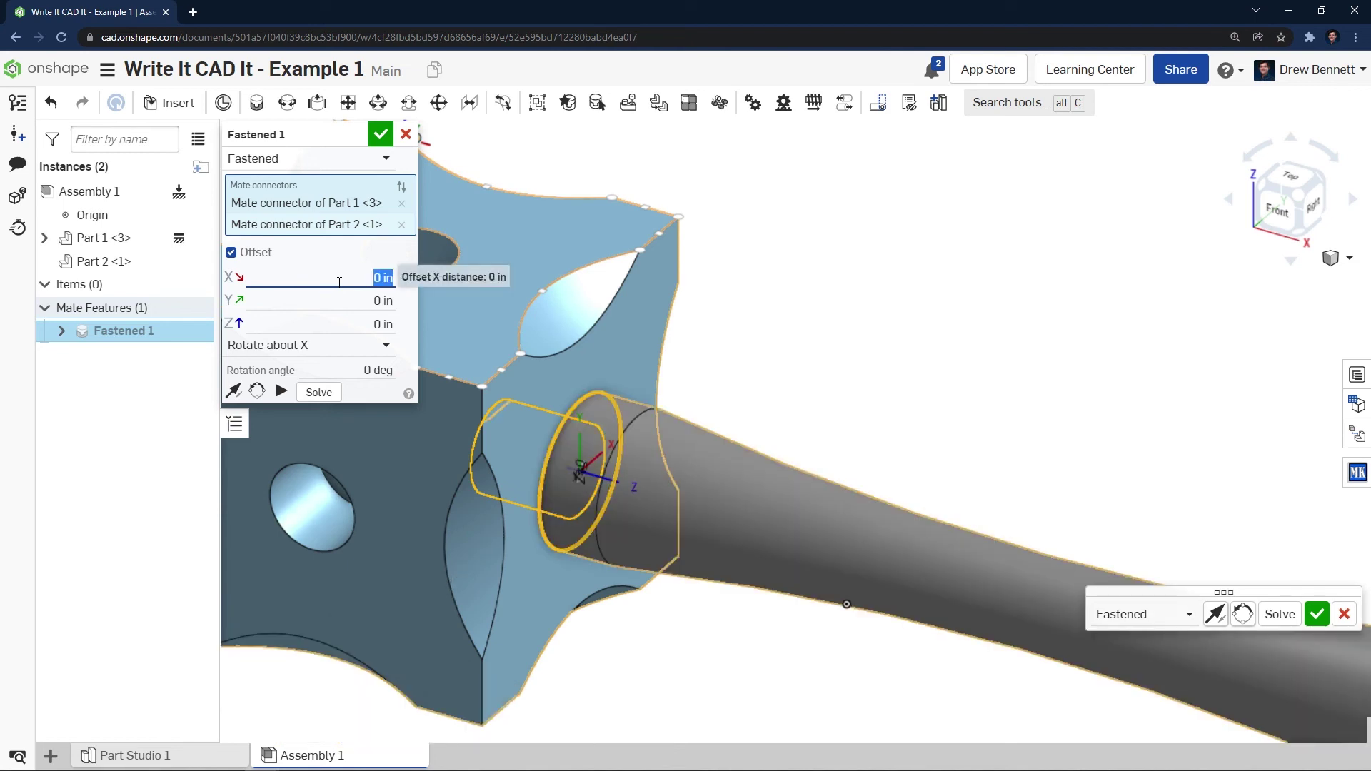
scroll(576, 379, "down", 5)
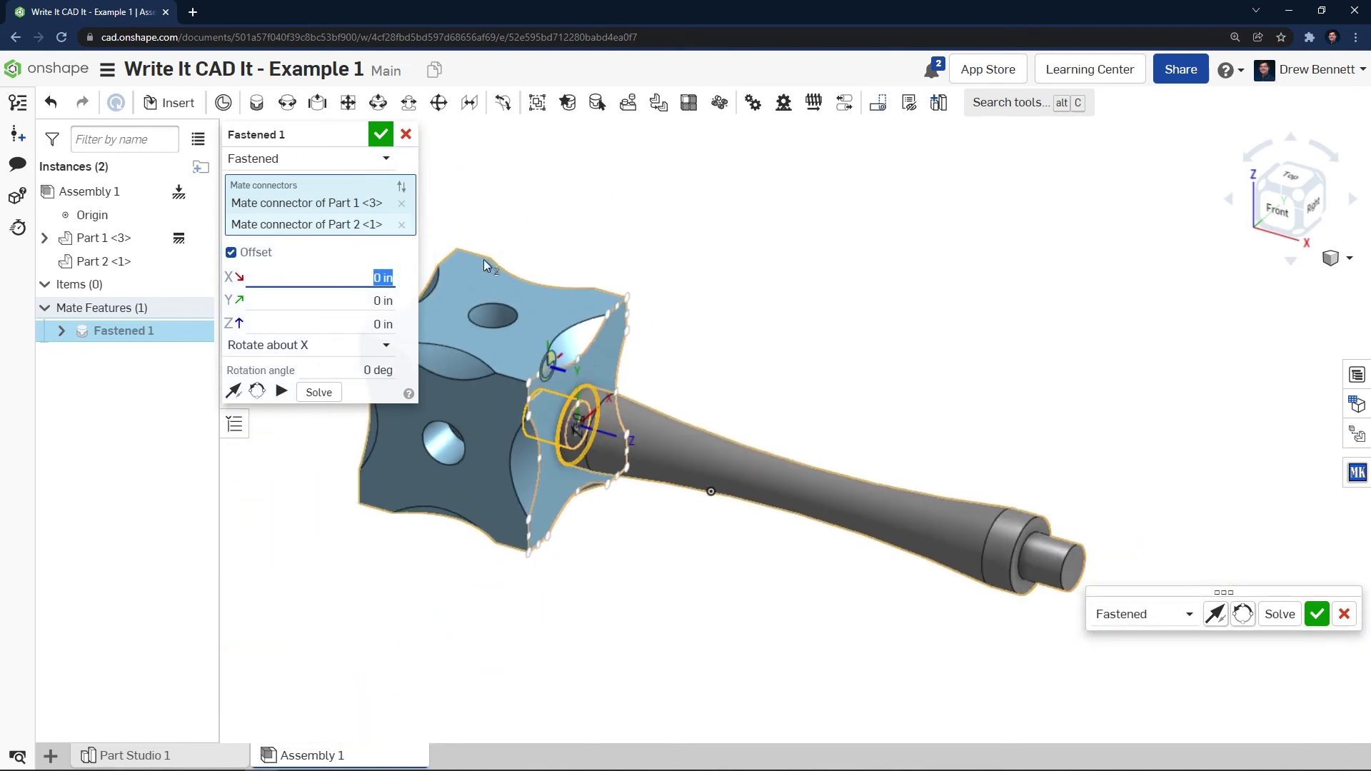
left_click(381, 133)
Create Fastened 2 from the shaft's far end to the cube's top hole, then delete it.
left_click(256, 102)
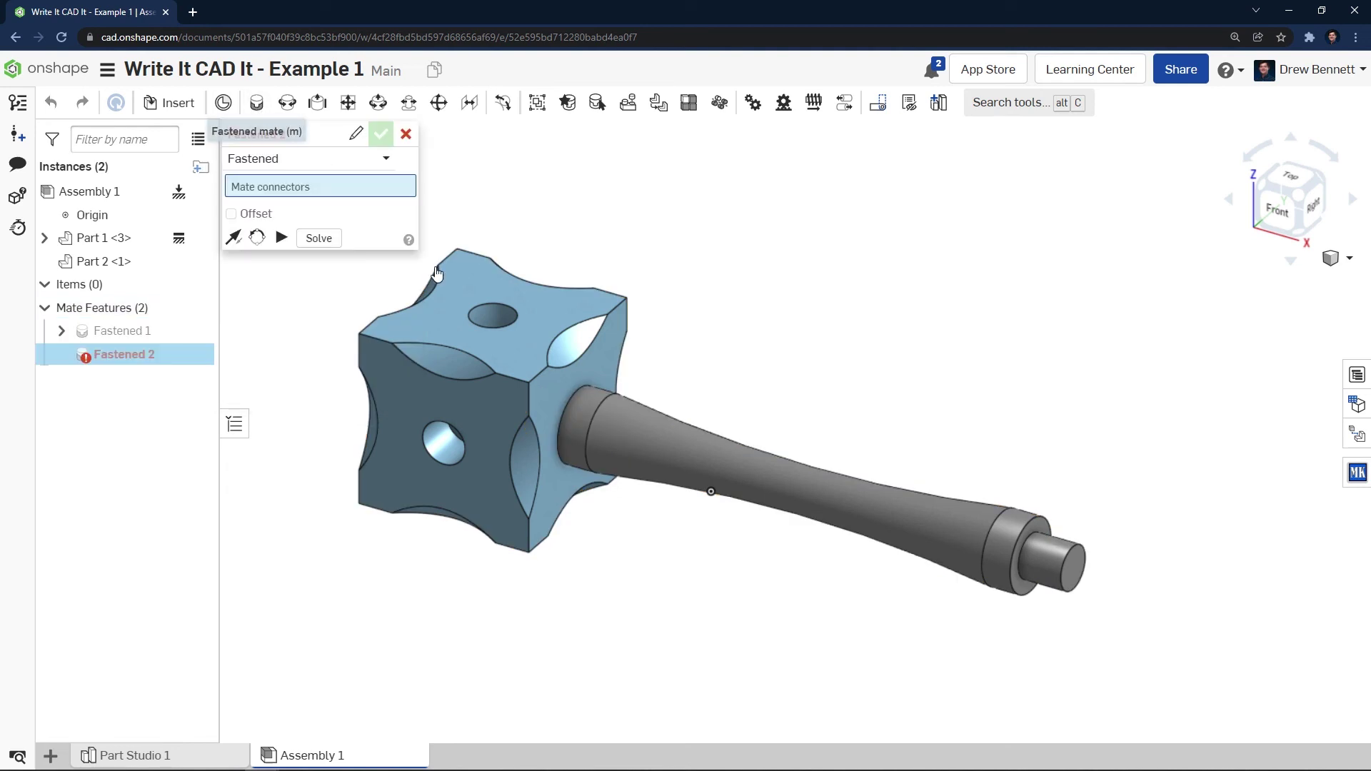
left_click(1023, 512)
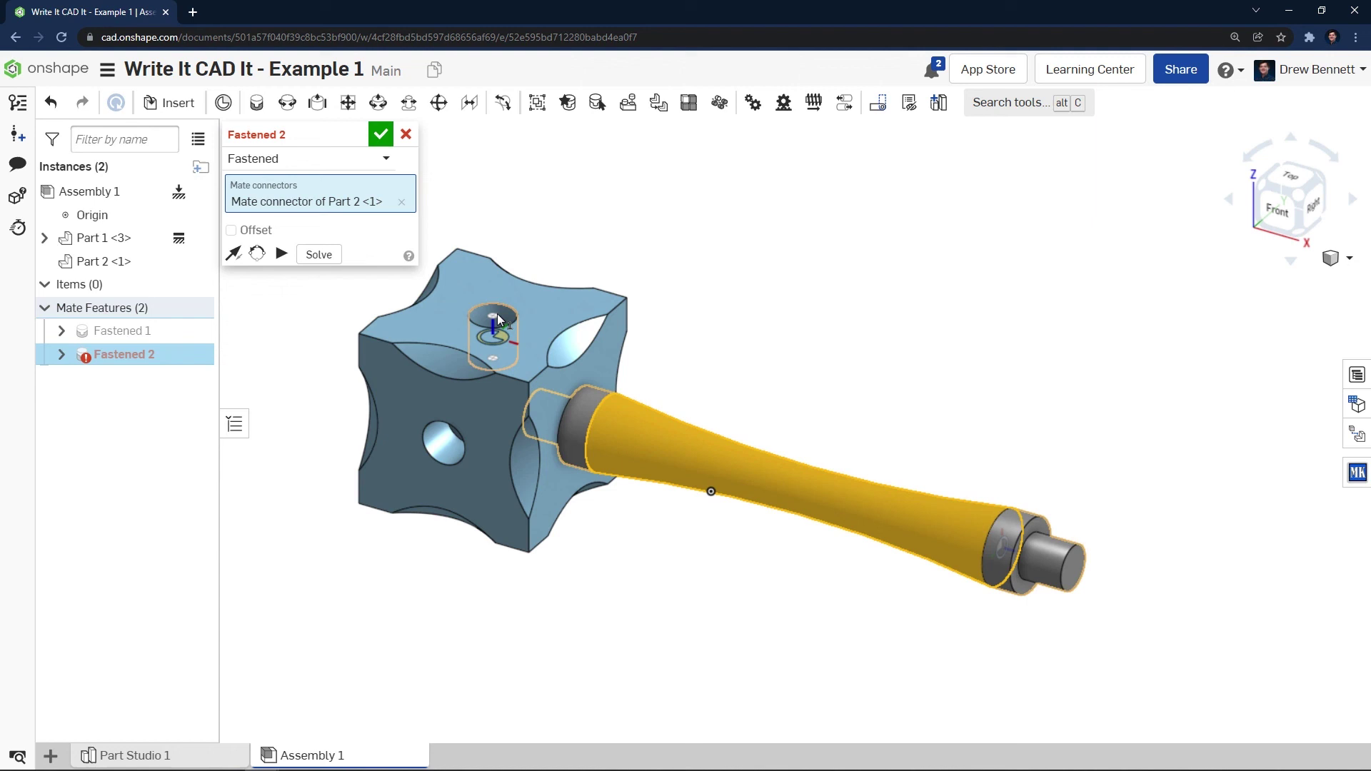
left_click(496, 314)
left_click(379, 133)
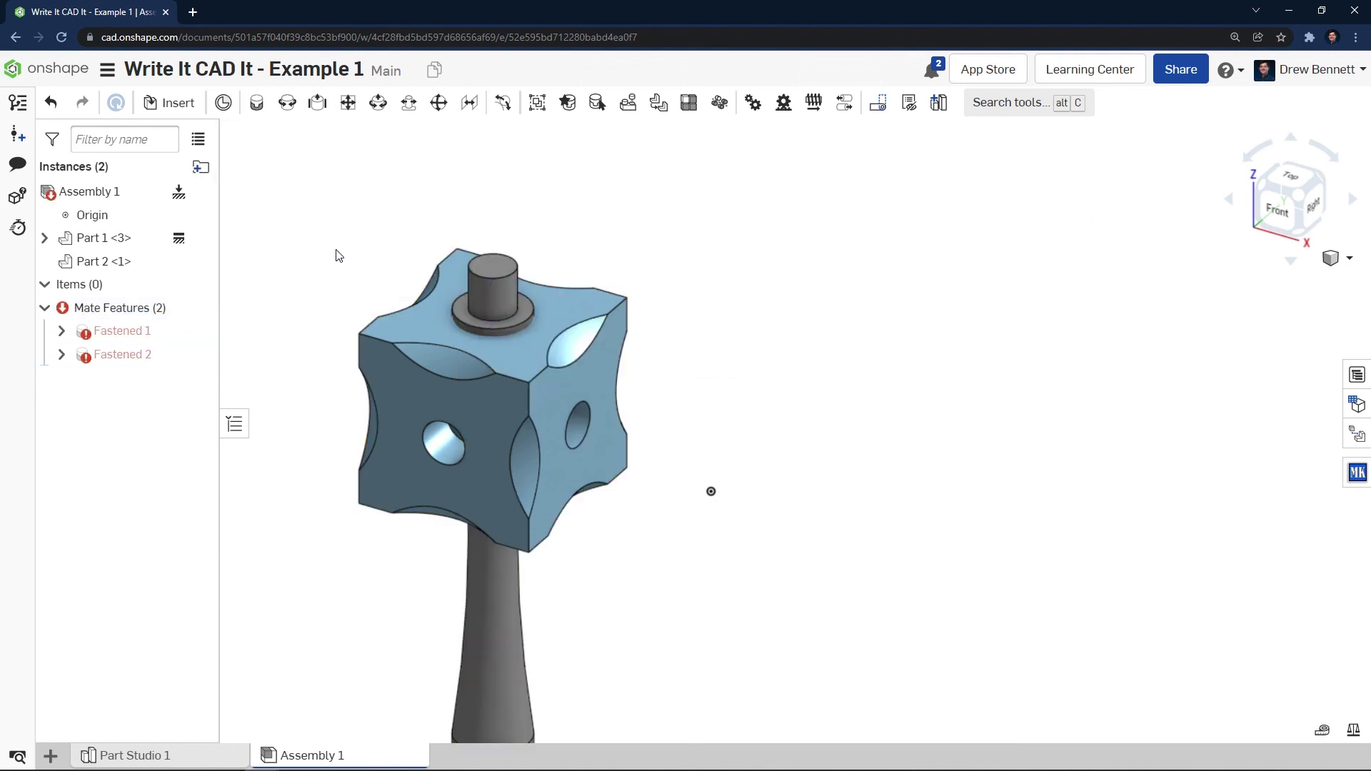
right_click(135, 355)
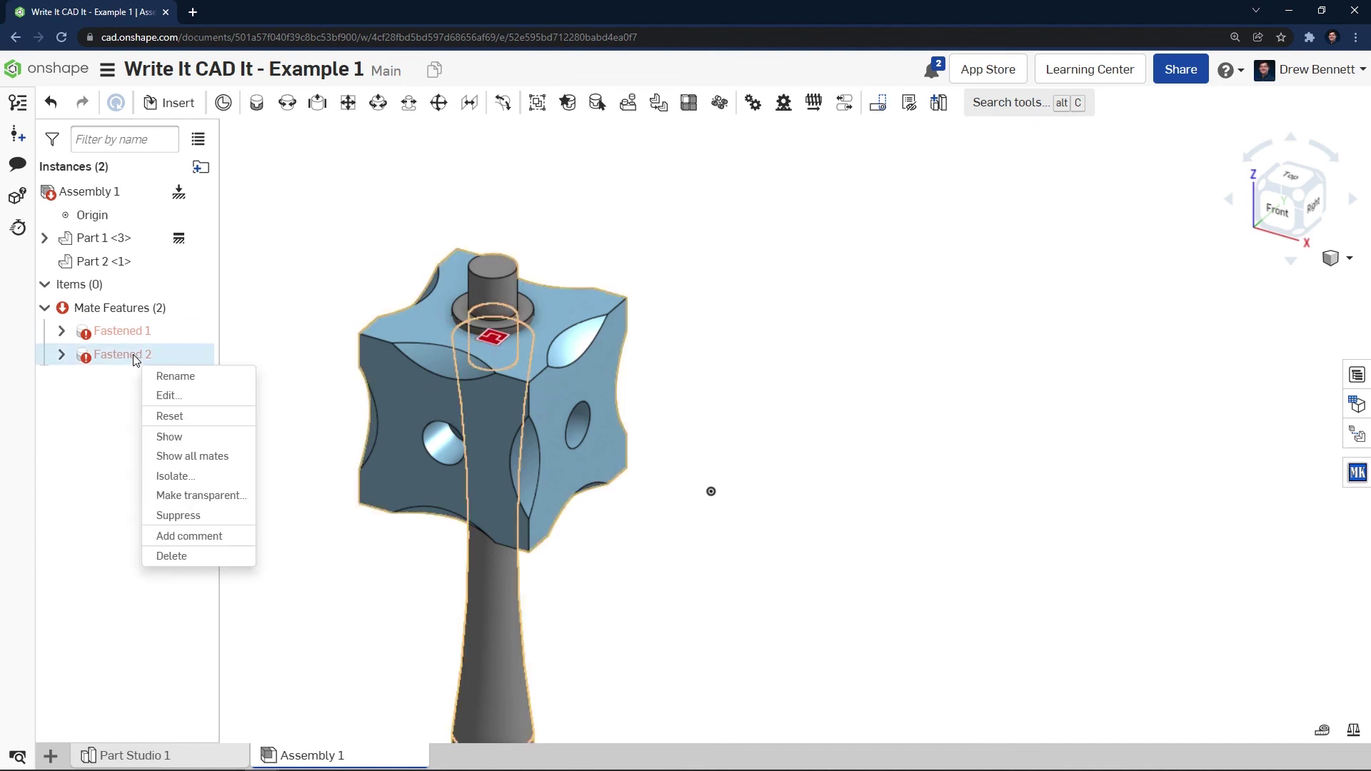
left_click(221, 557)
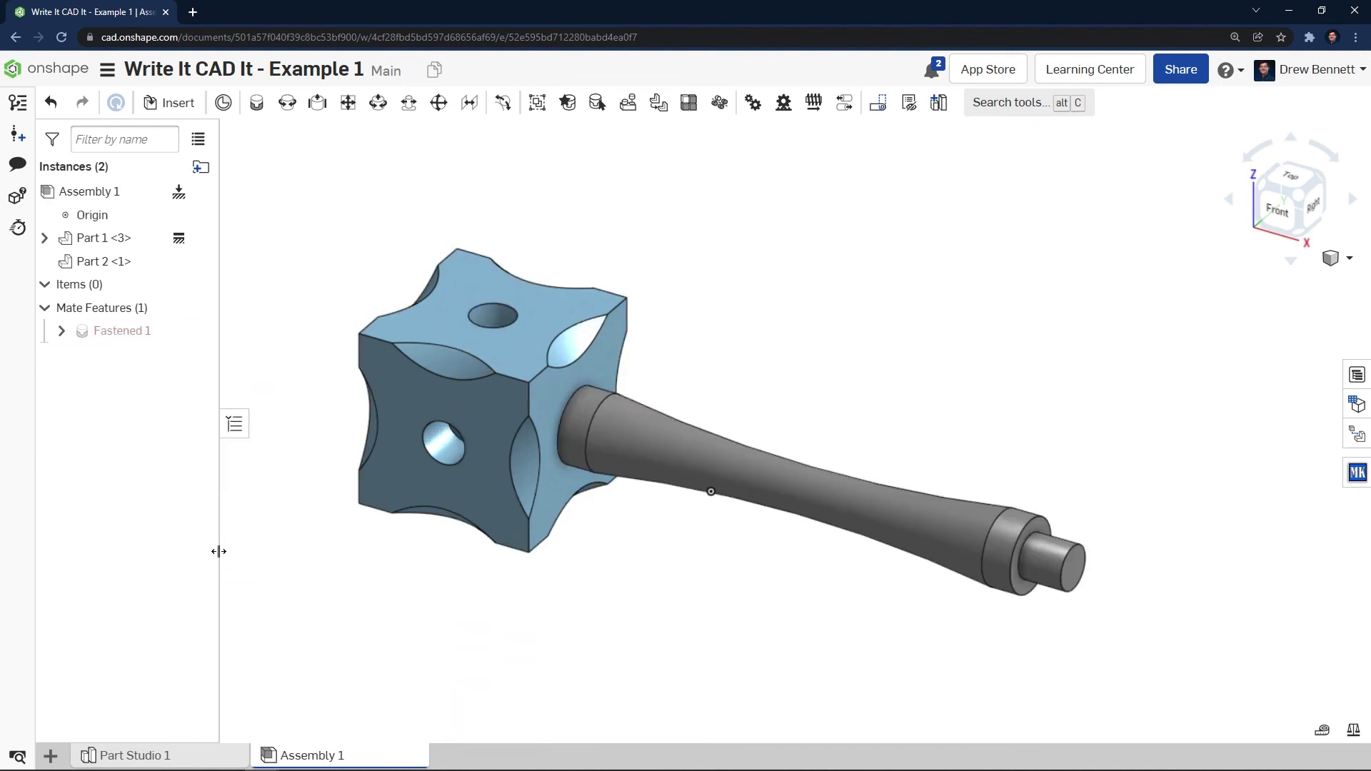